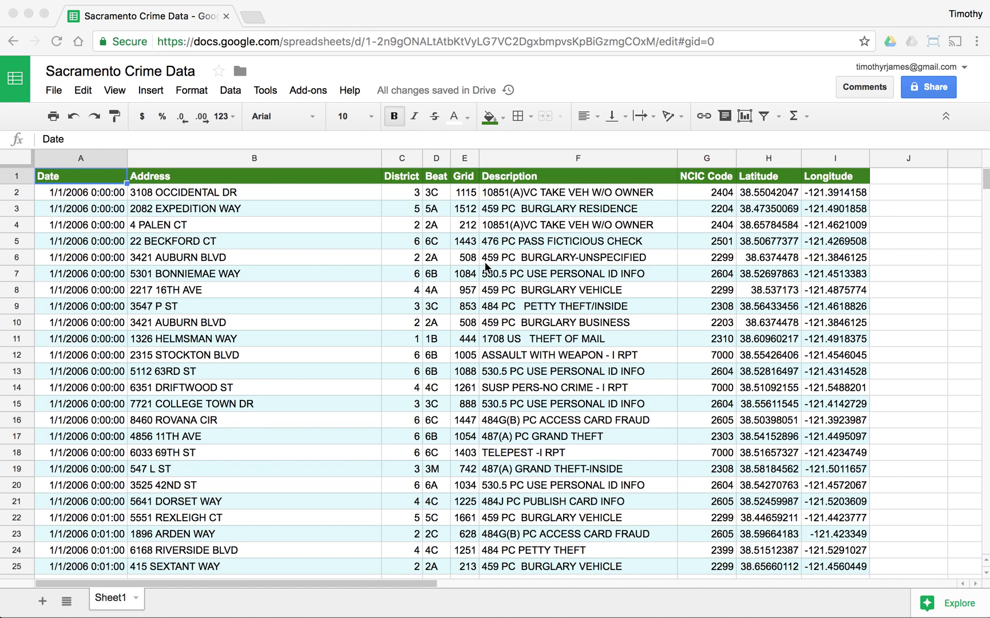
Step: Turn on anyone-with-the-link view sharing, copy the link, then switch link sharing back off
left_click(511, 236)
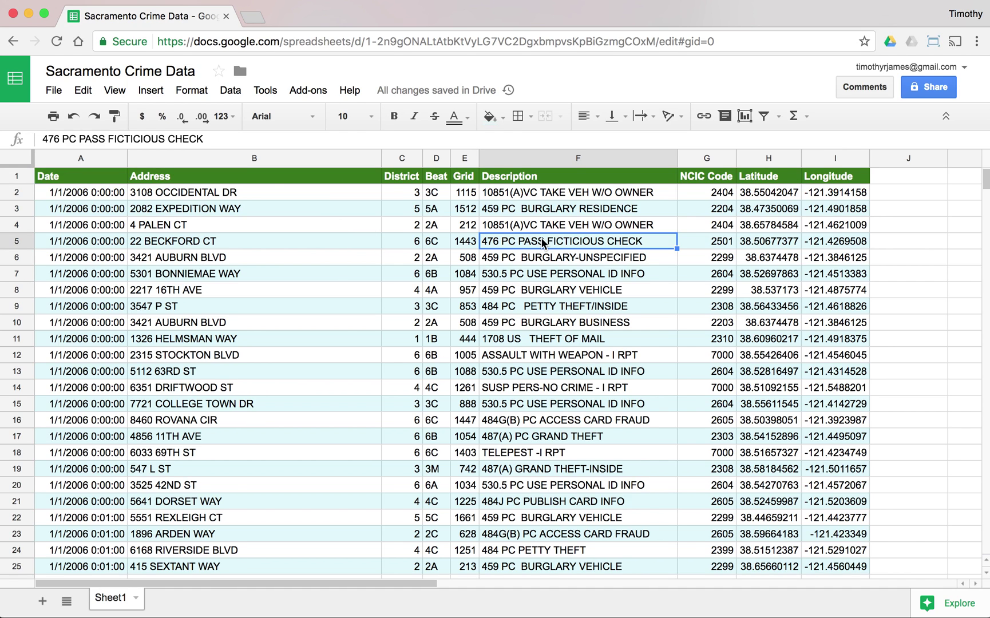
left_click(930, 88)
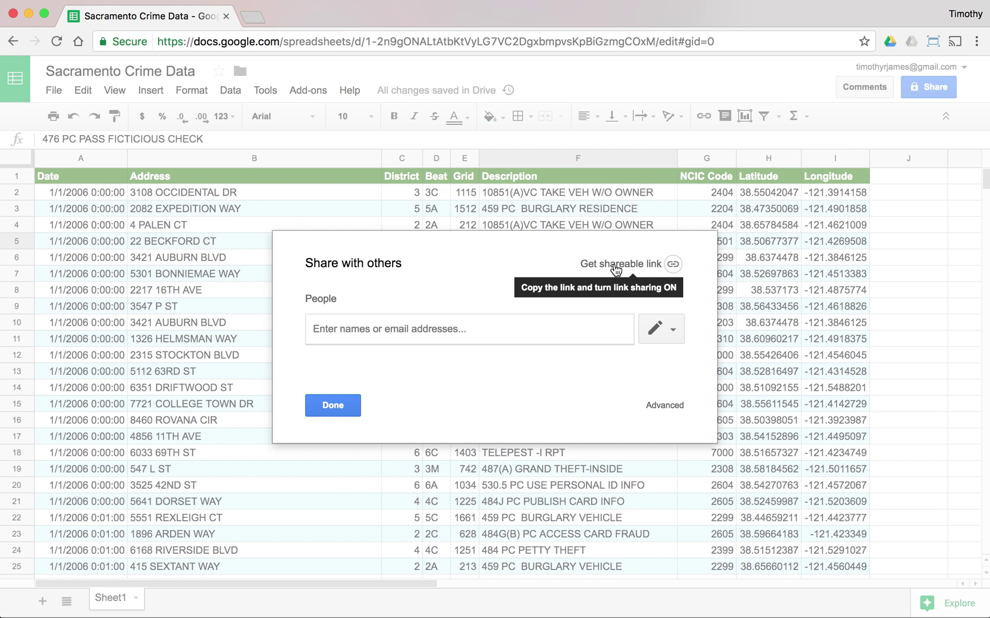
left_click(616, 270)
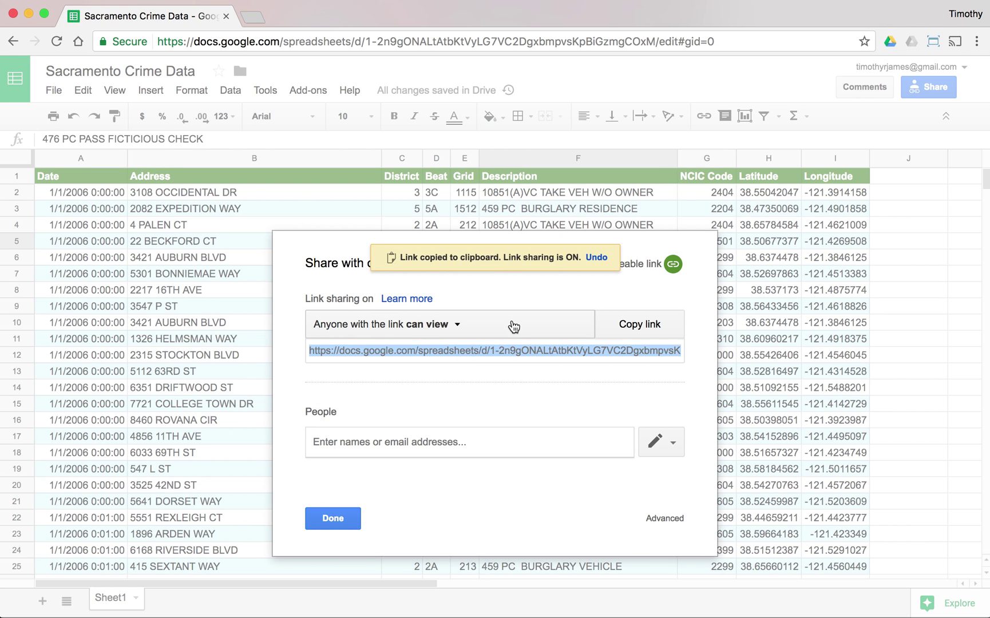
left_click(621, 326)
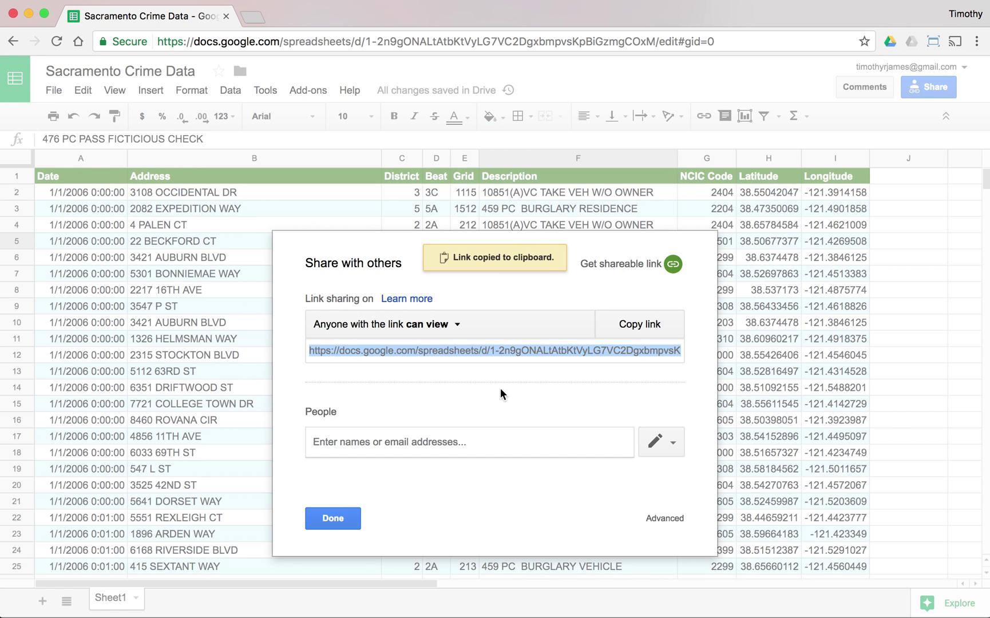
left_click(452, 324)
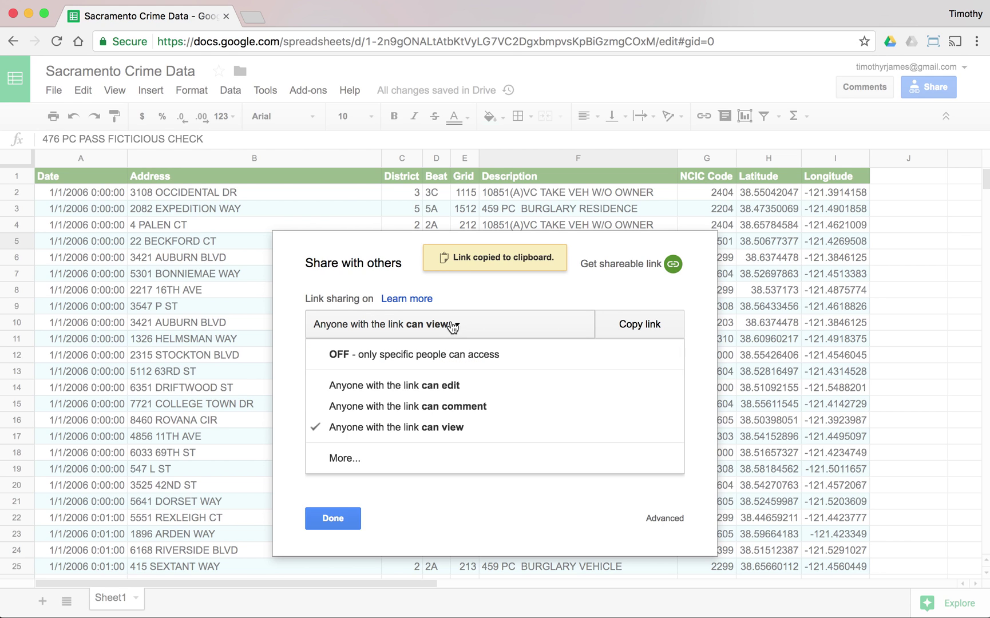
left_click(417, 355)
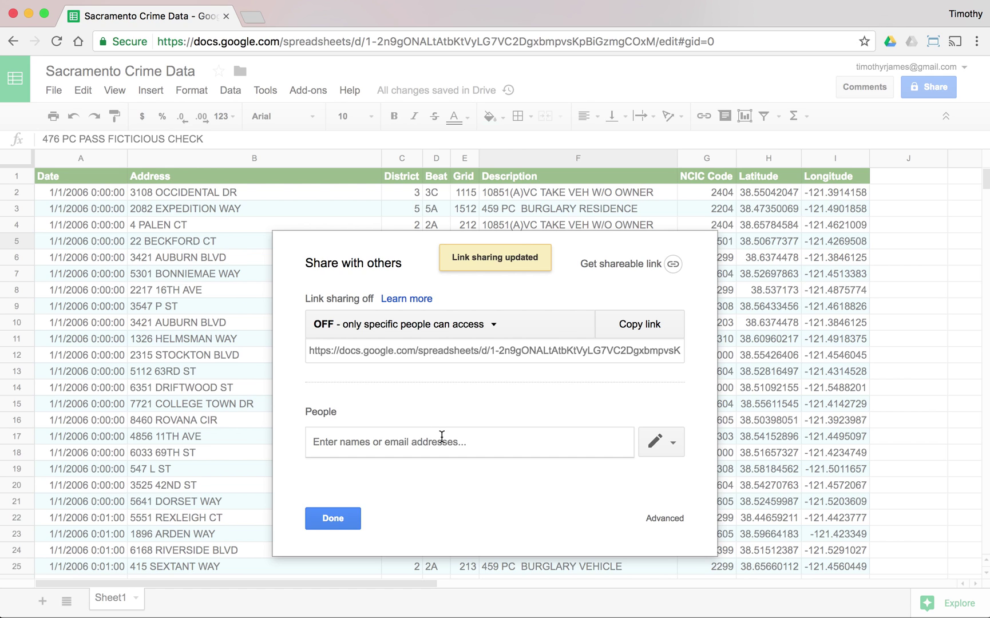
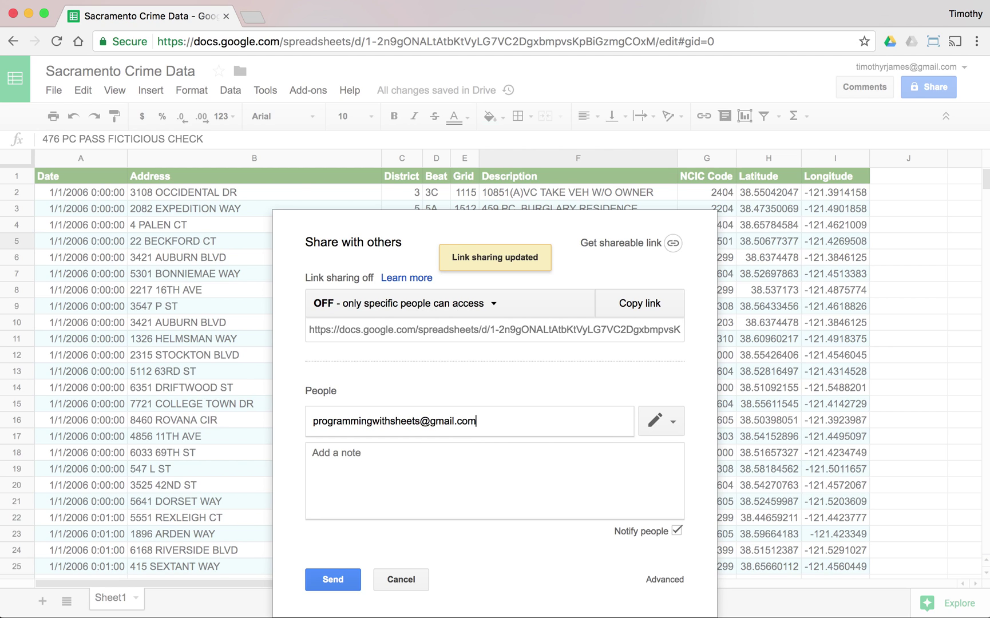
Step: Share the sheet with the second account's email, adding the note 'take a look at this data'
left_click(602, 465)
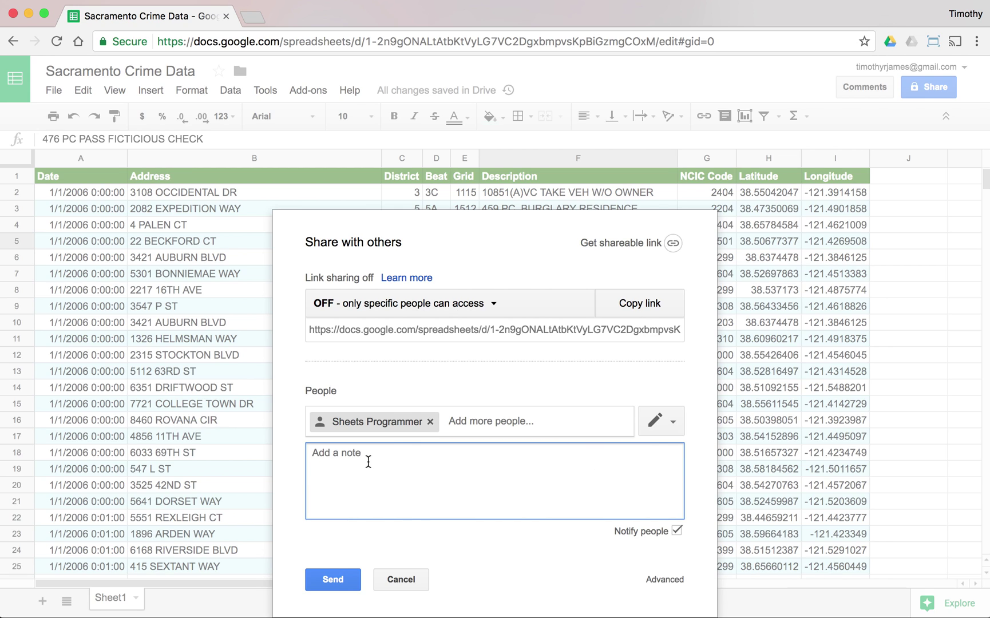
type("take a look at this data")
left_click(330, 579)
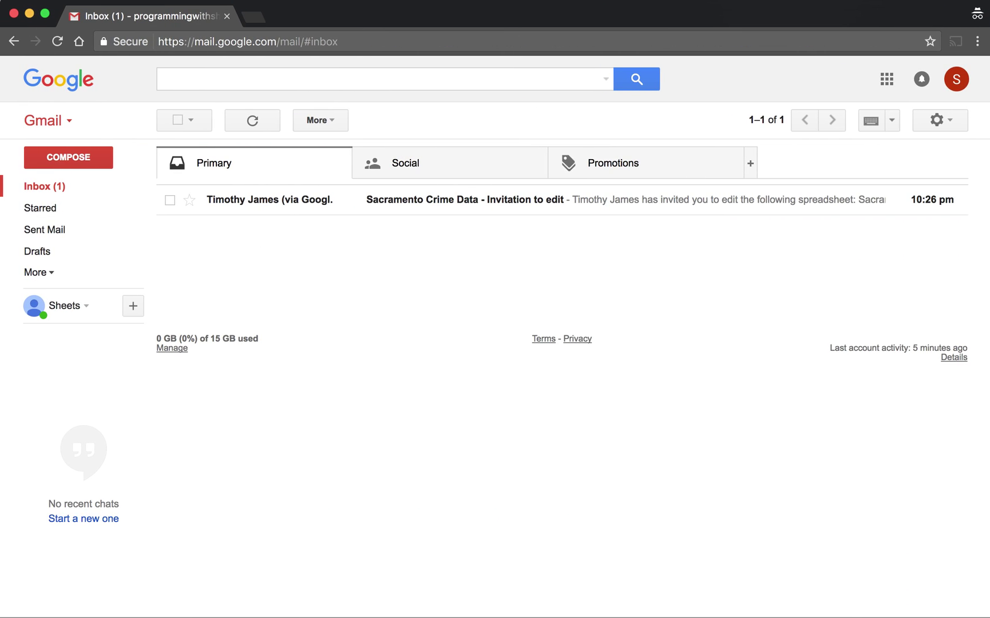
Step: Open the Sacramento Crime Data invitation email in the second account's Gmail inbox
left_click(435, 204)
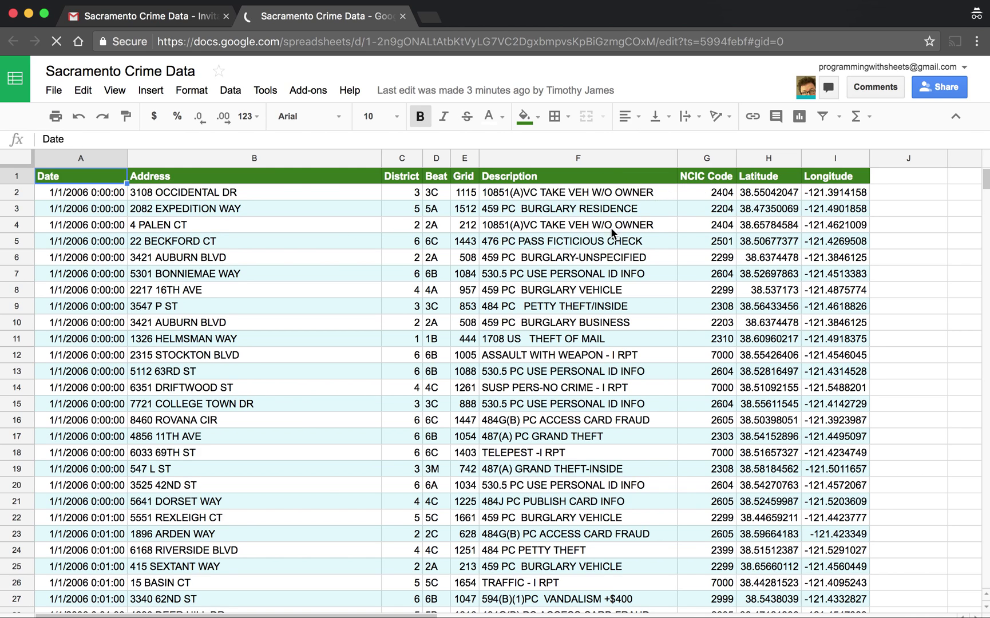
Step: Change the Latitude (H1) and Longitude (I1) headers from bold to italic, then move the window aside
left_click(607, 240)
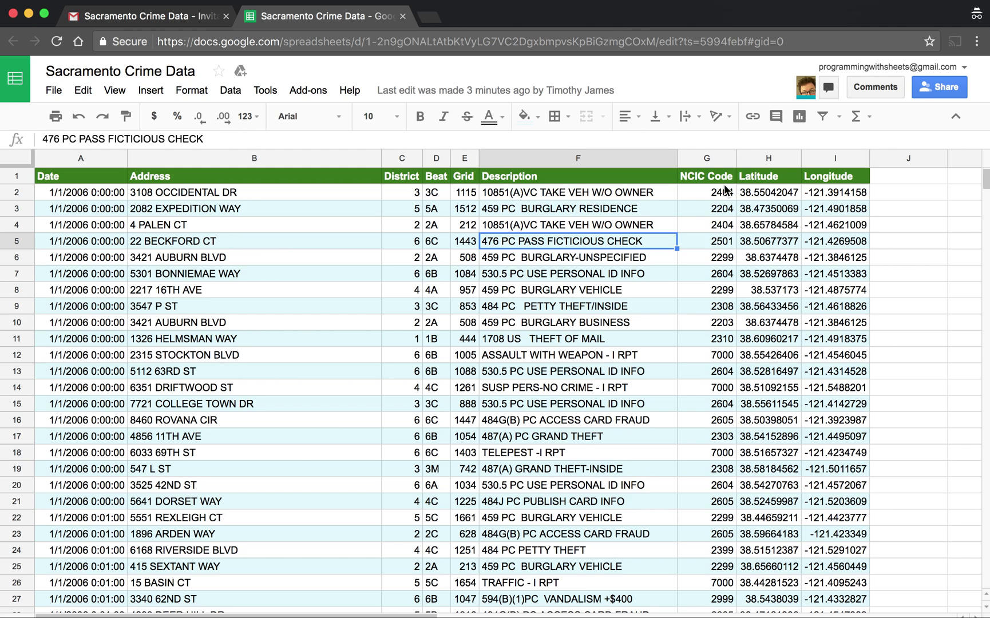
left_click(475, 212)
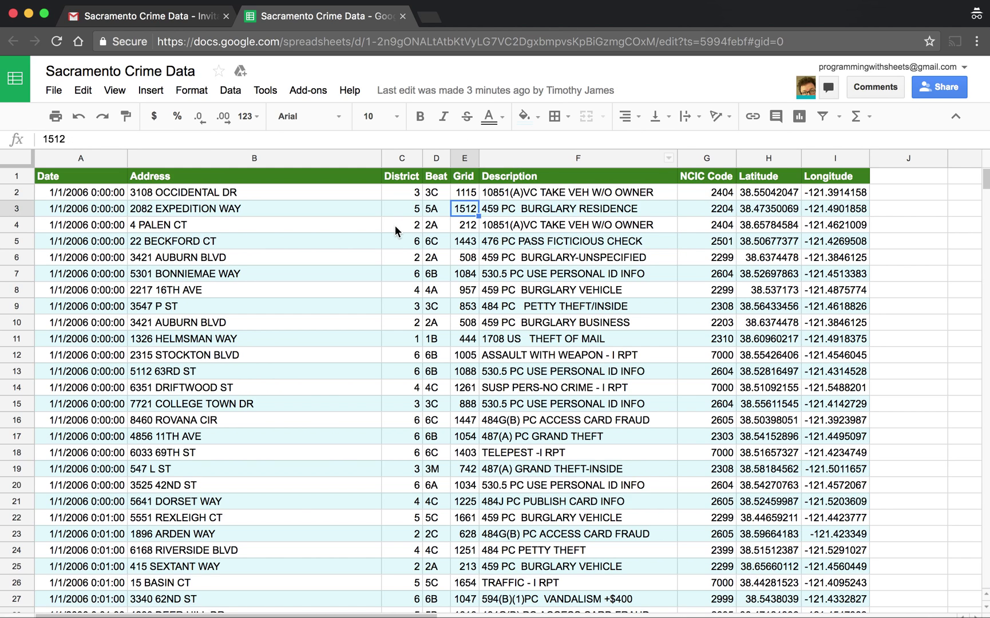
left_click(395, 226)
left_click(742, 176)
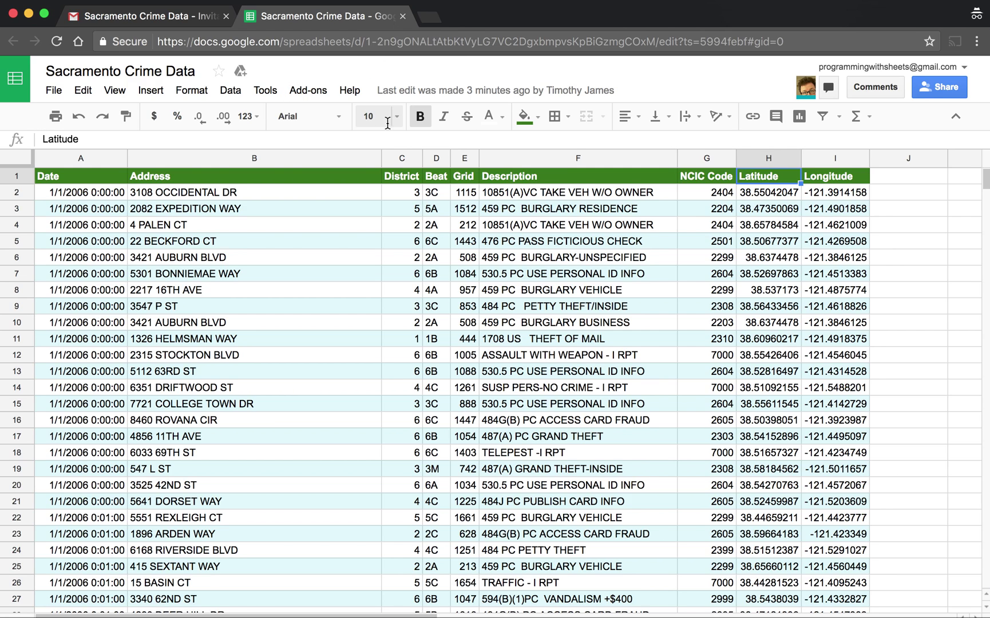
left_click(422, 116)
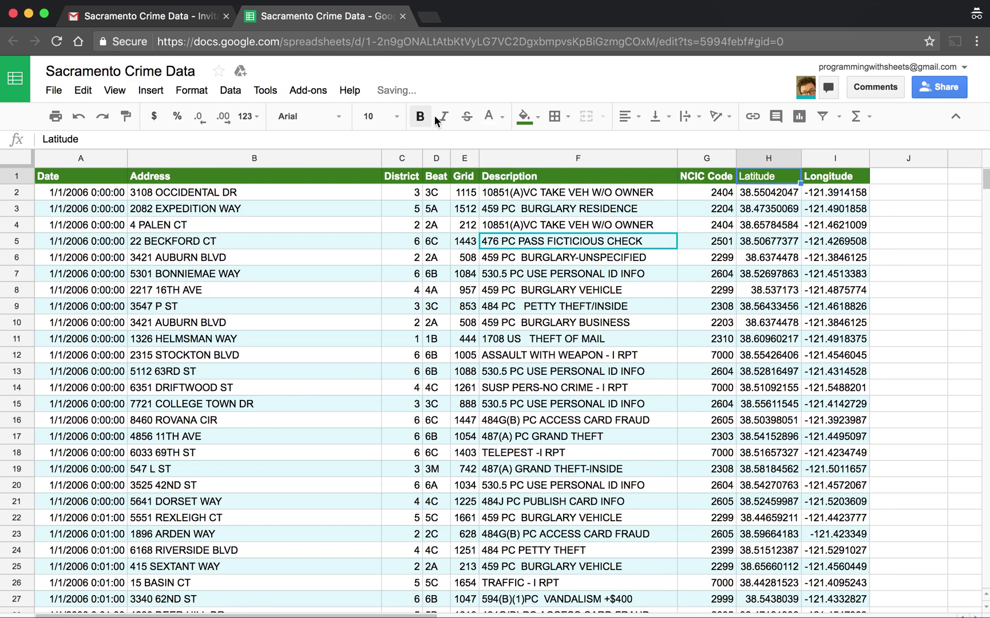
left_click(443, 116)
left_click(837, 177)
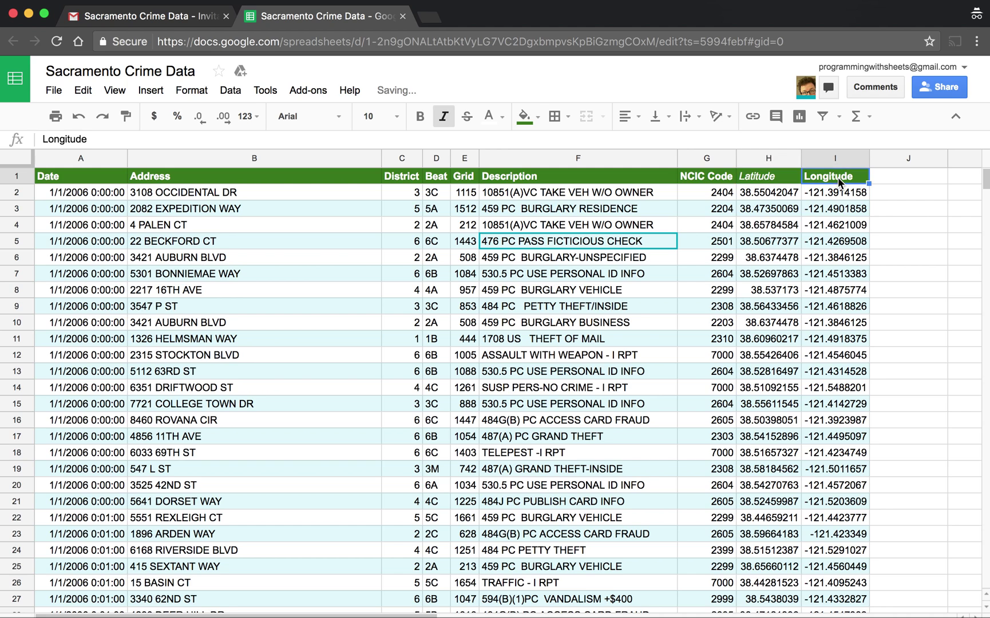
left_click(420, 116)
left_click(442, 118)
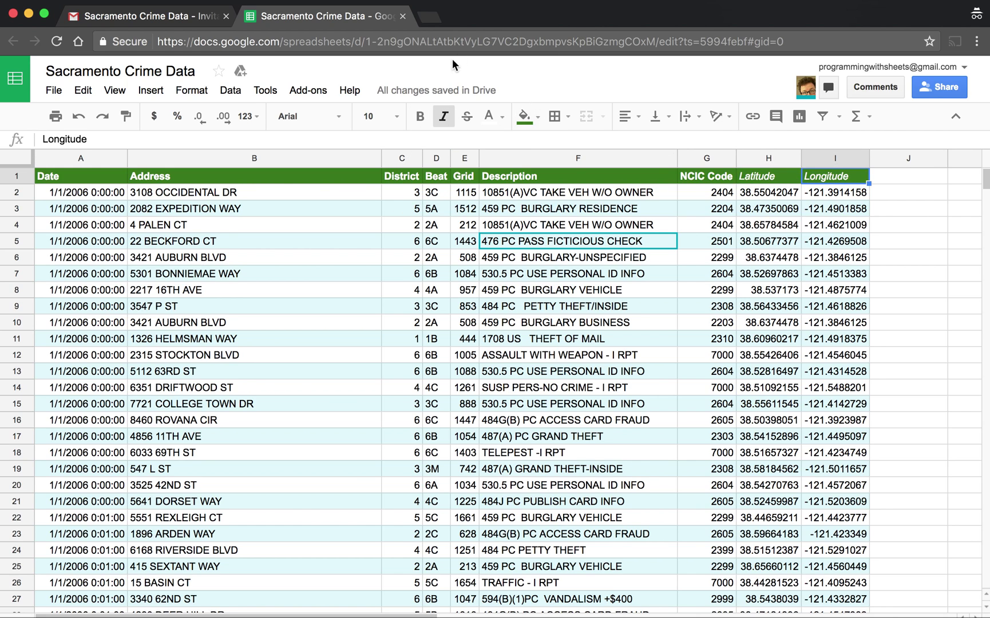
left_click_drag(510, 28, 866, 283)
Step: In the owner's window, delete the collaborator in advanced sharing settings and save the change
left_click(750, 217)
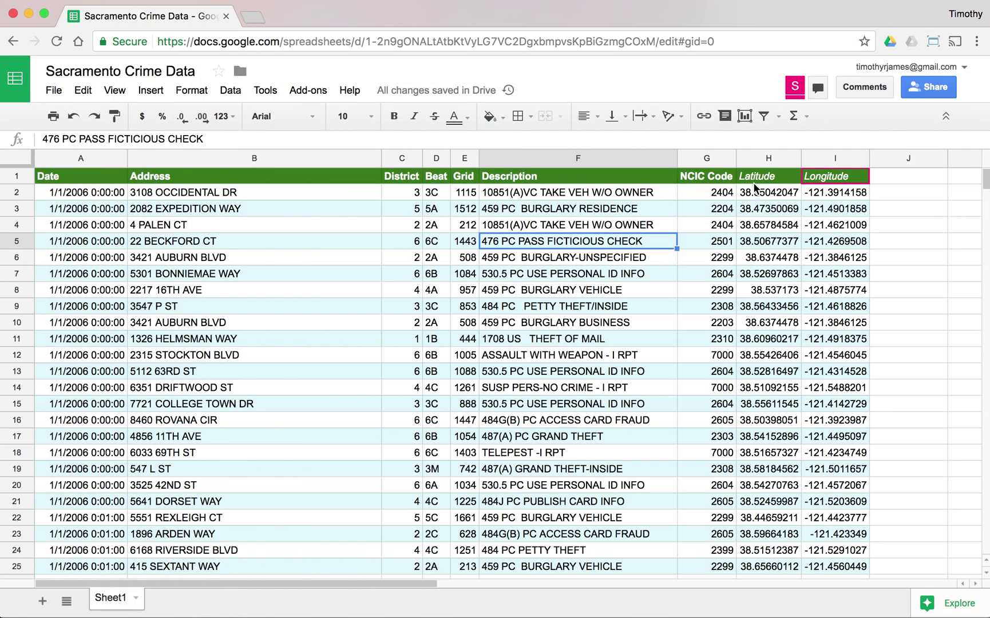
left_click(743, 230)
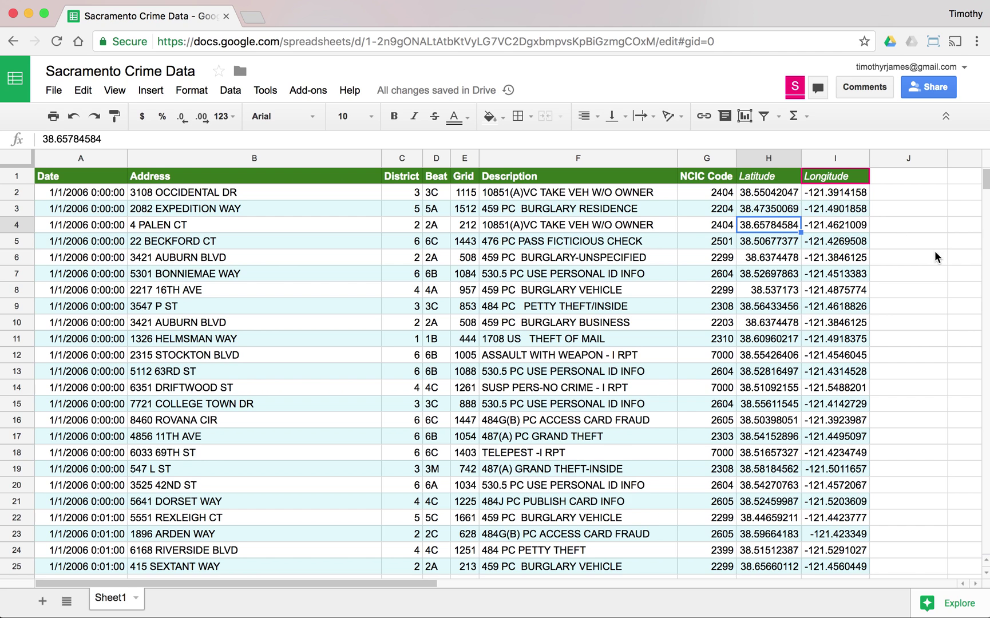
left_click(914, 91)
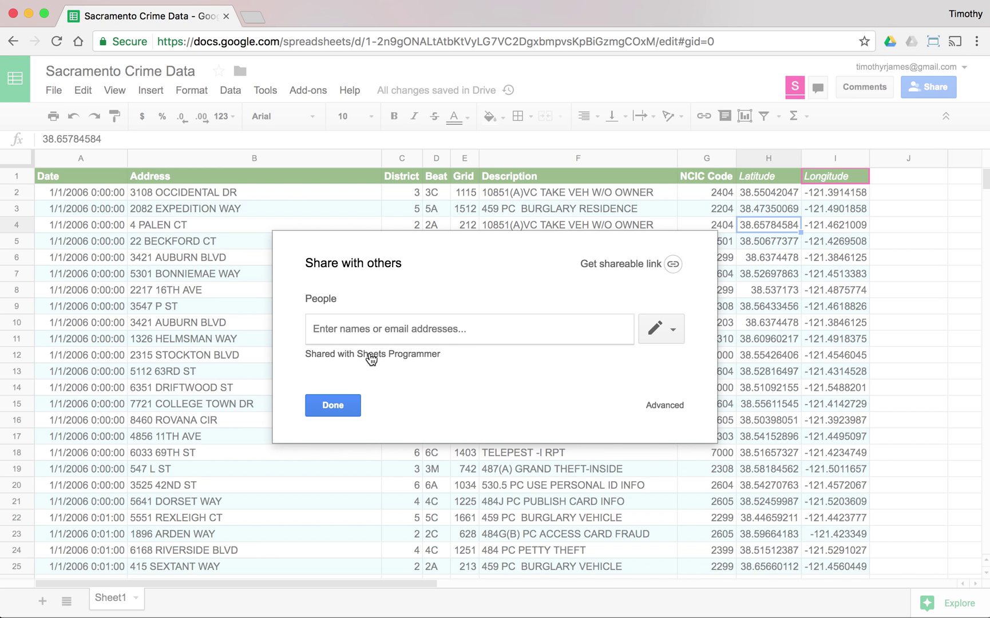
left_click(666, 405)
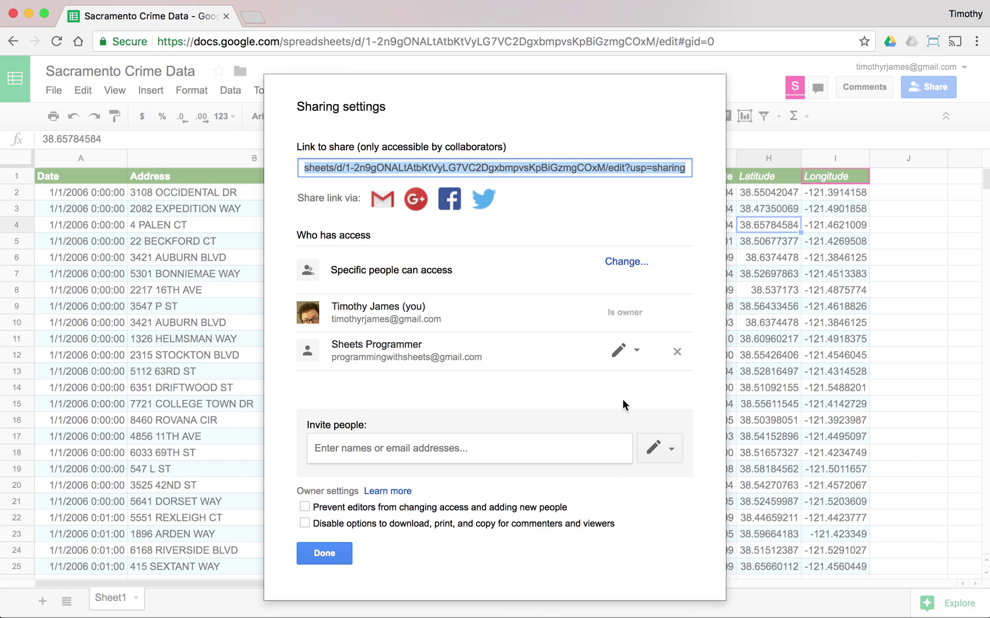
left_click(673, 351)
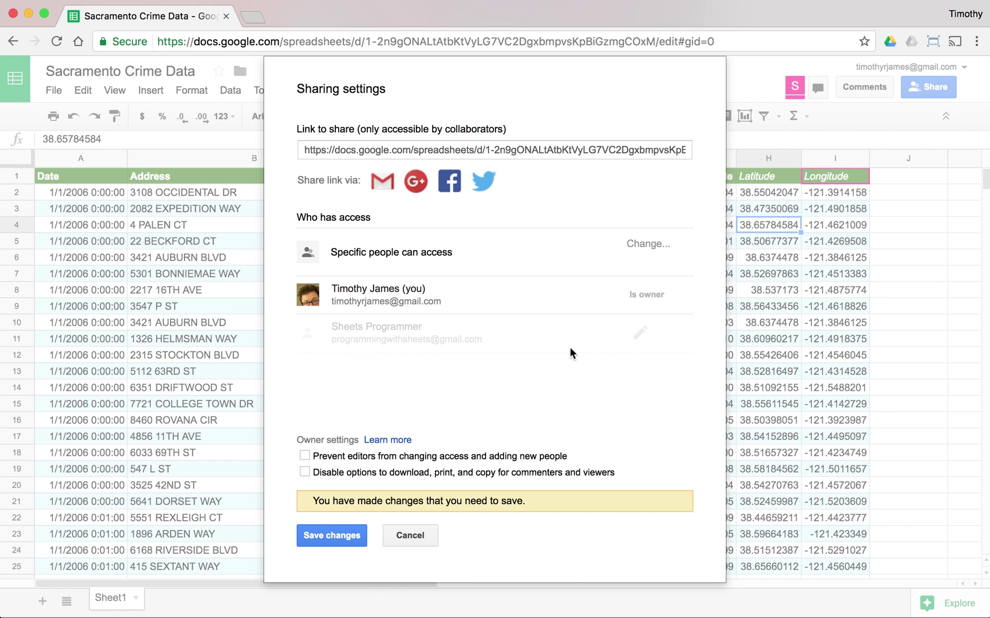
left_click(326, 536)
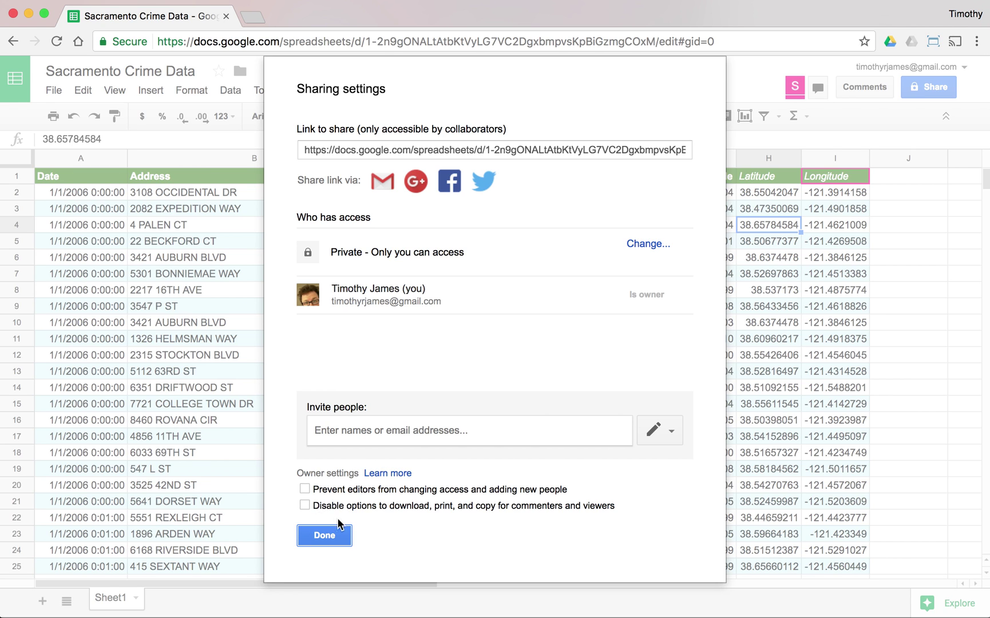
left_click(334, 538)
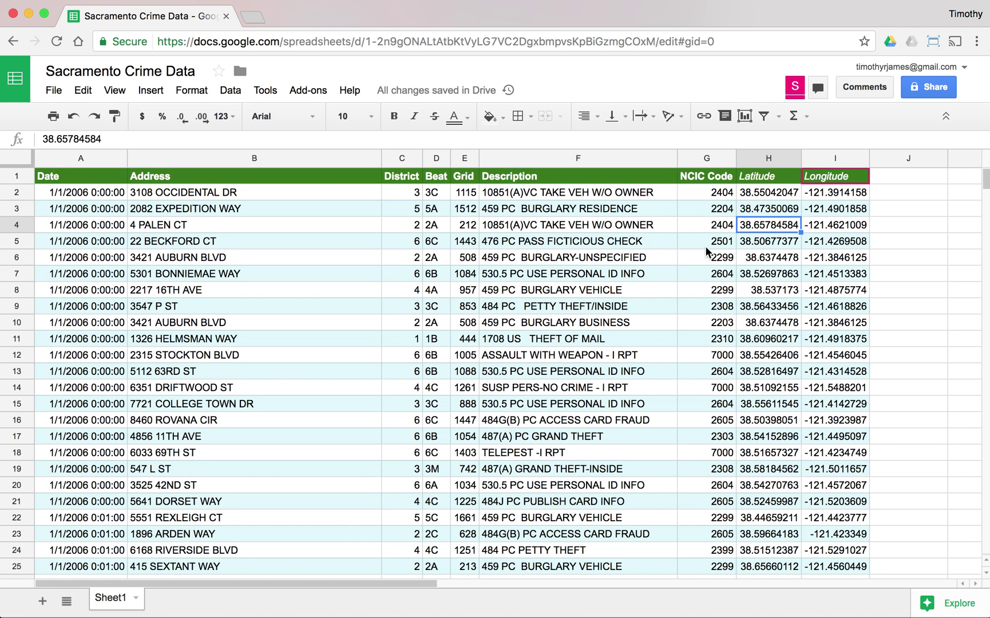
Step: Invite the second account's email with Can view permission and the note 'Take a look (don't change)'
left_click(925, 91)
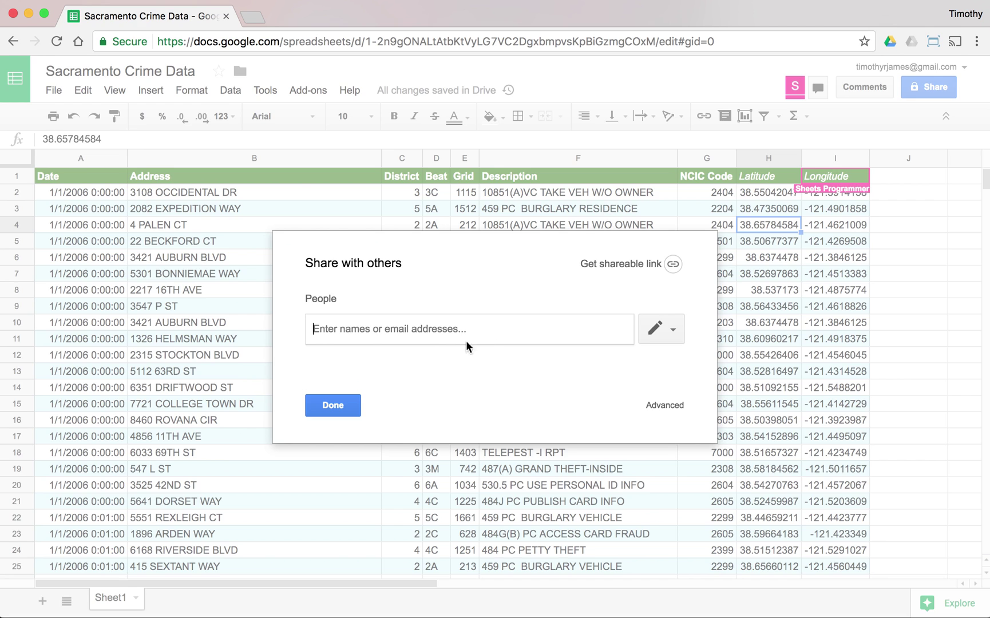
type("shod")
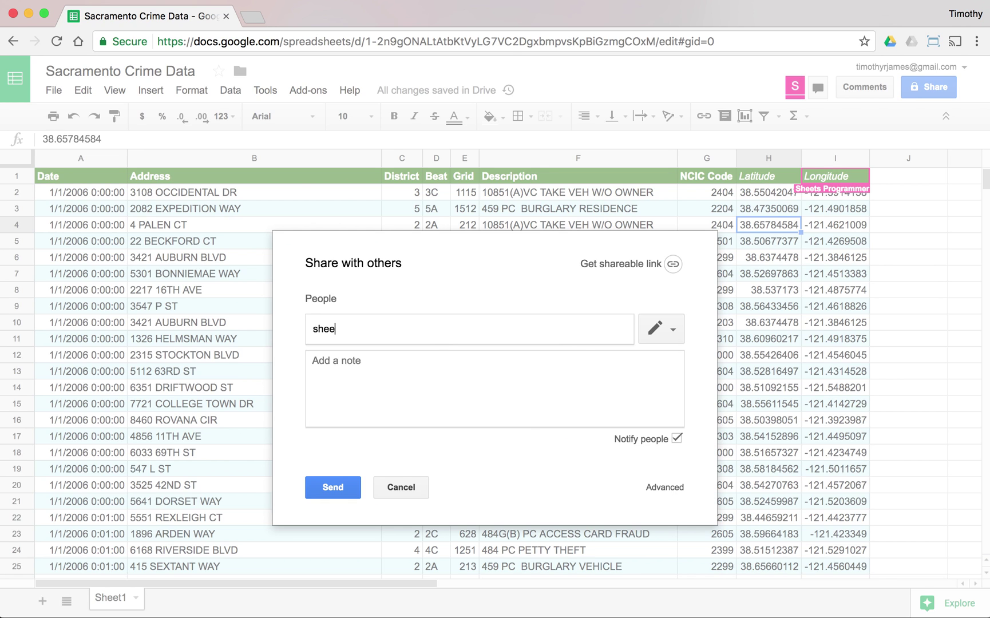
key("BackSpace")
key("BackSpace")
key("BackSpace")
key("BackSpace")
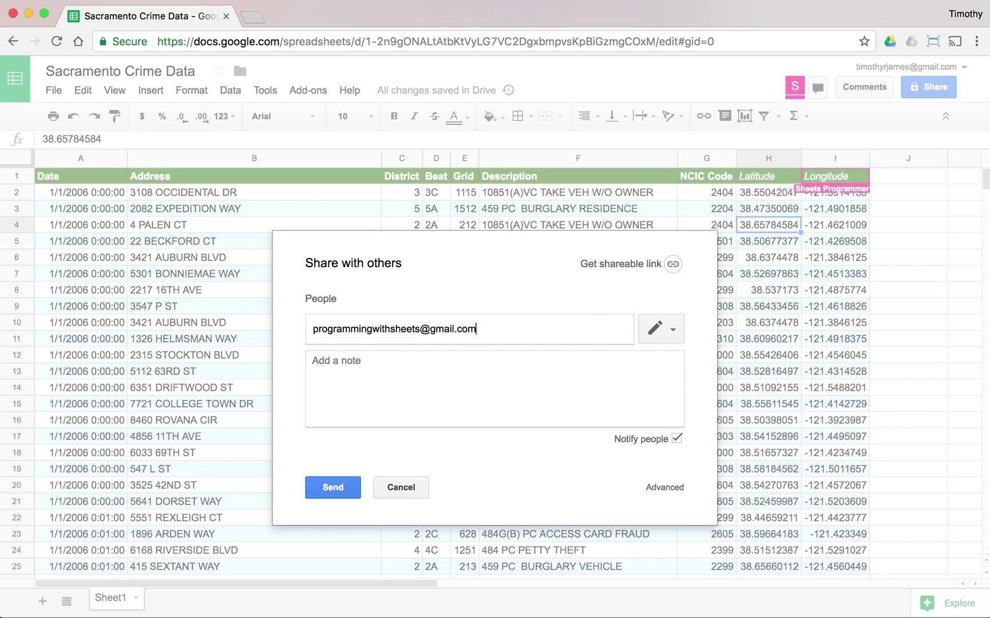
key("Return")
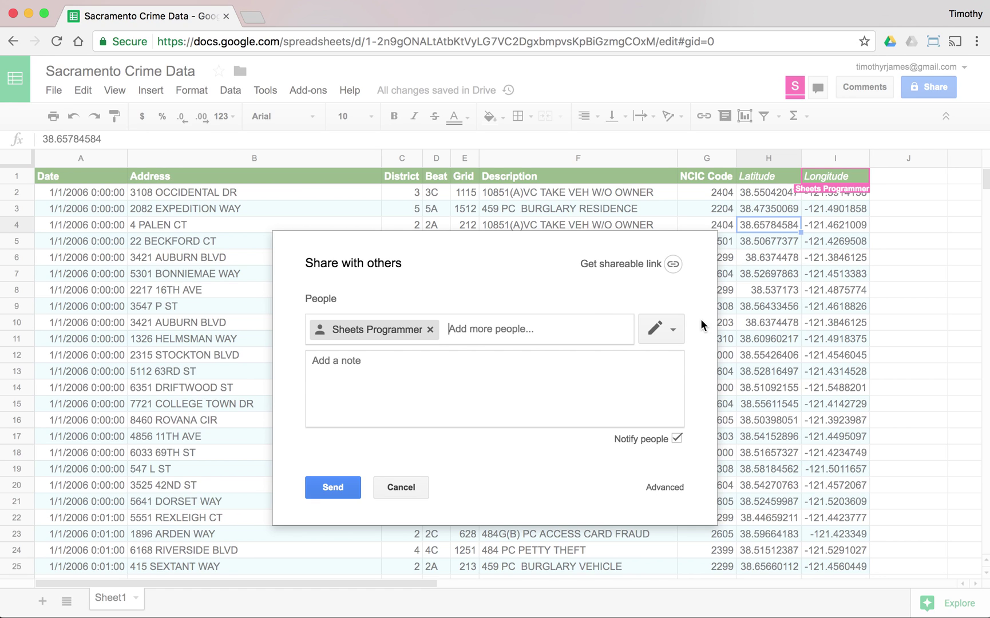
left_click(679, 330)
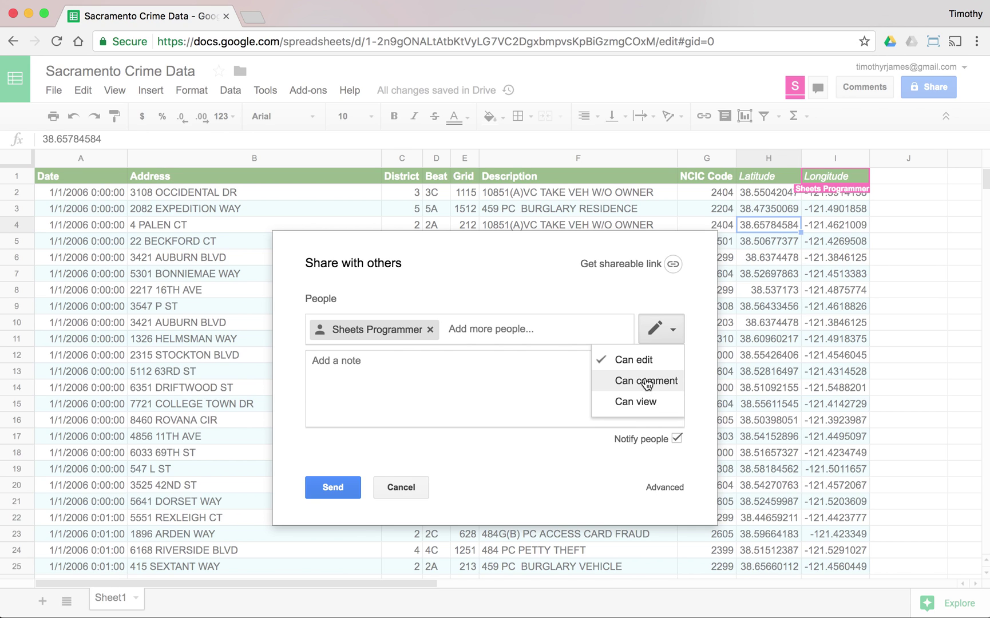
left_click(646, 402)
left_click(610, 385)
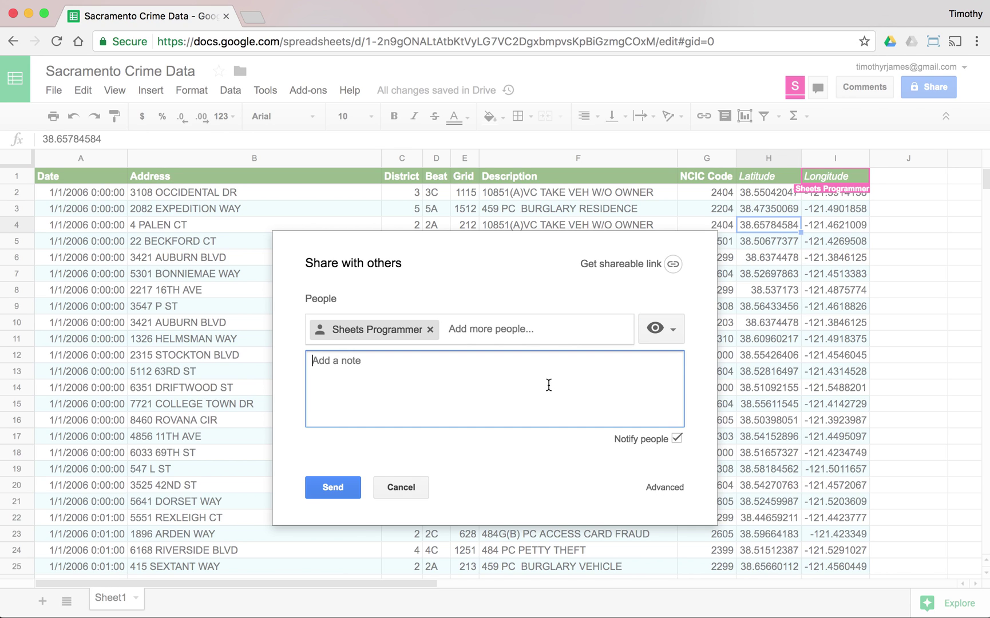
type("Take a look (don't change)")
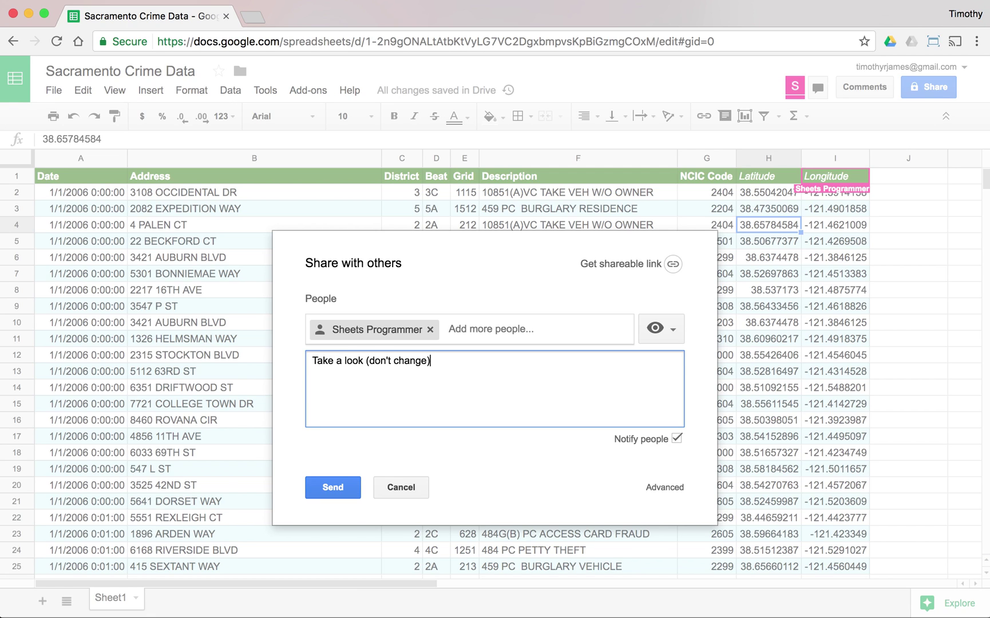
left_click(334, 487)
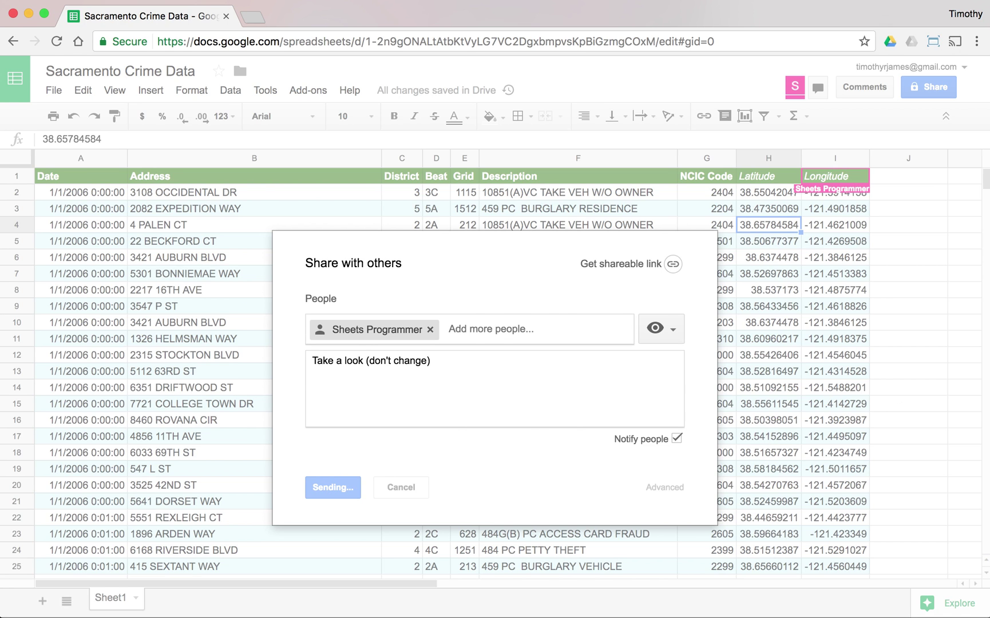
Step: In the second account's window, reload, open the 'Invitation to view' email, and return to the spreadsheet tab
key("super+grave")
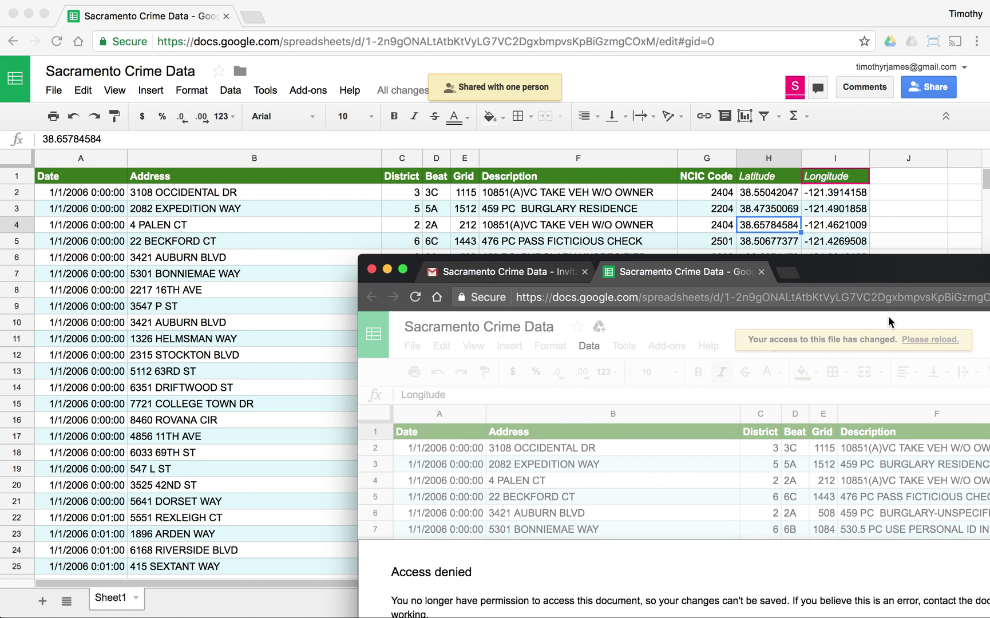
left_click(402, 269)
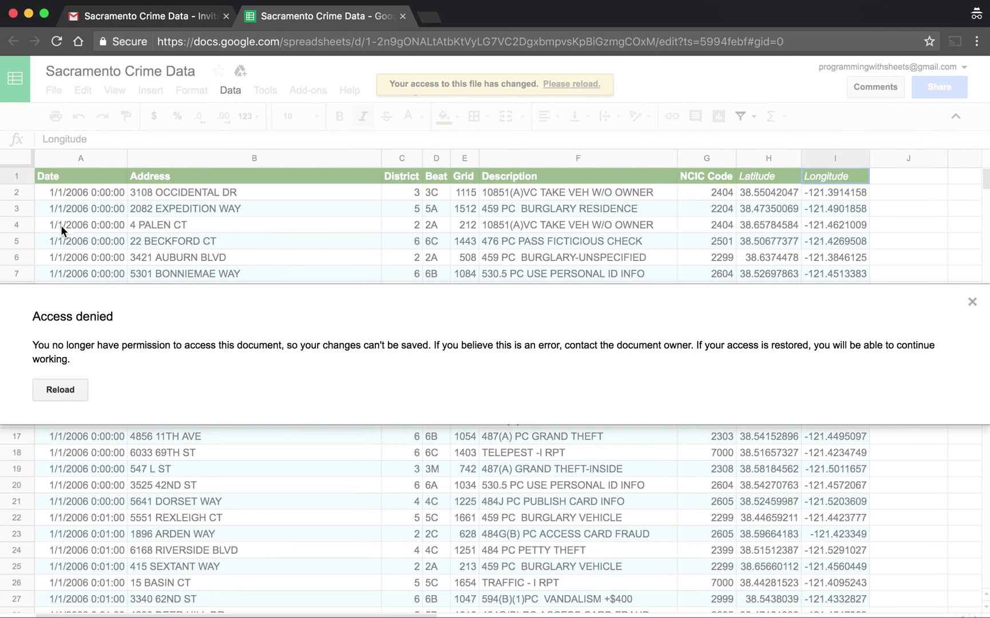
left_click(70, 397)
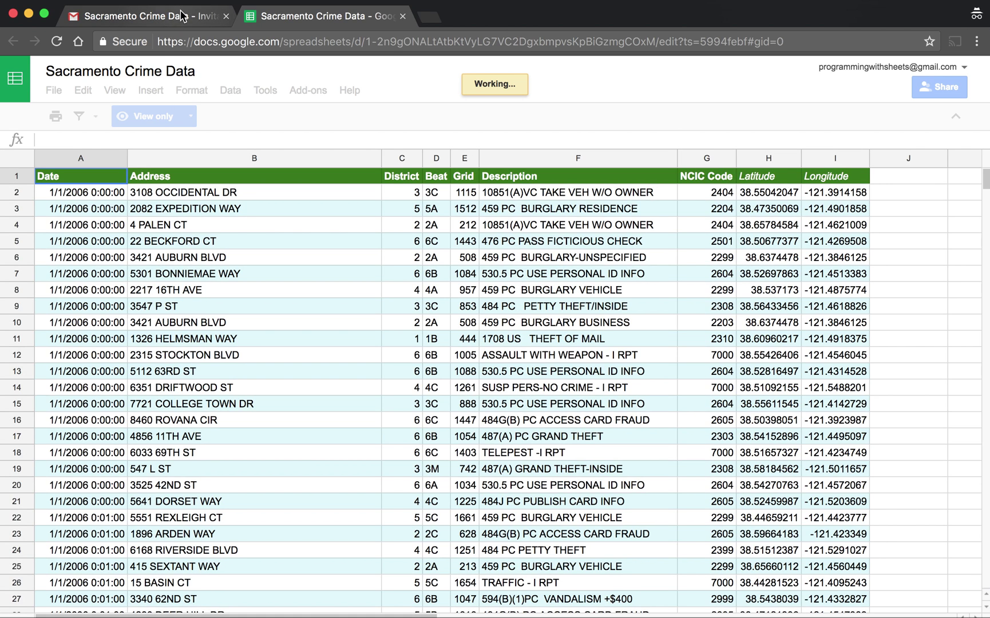
left_click(181, 16)
left_click(64, 190)
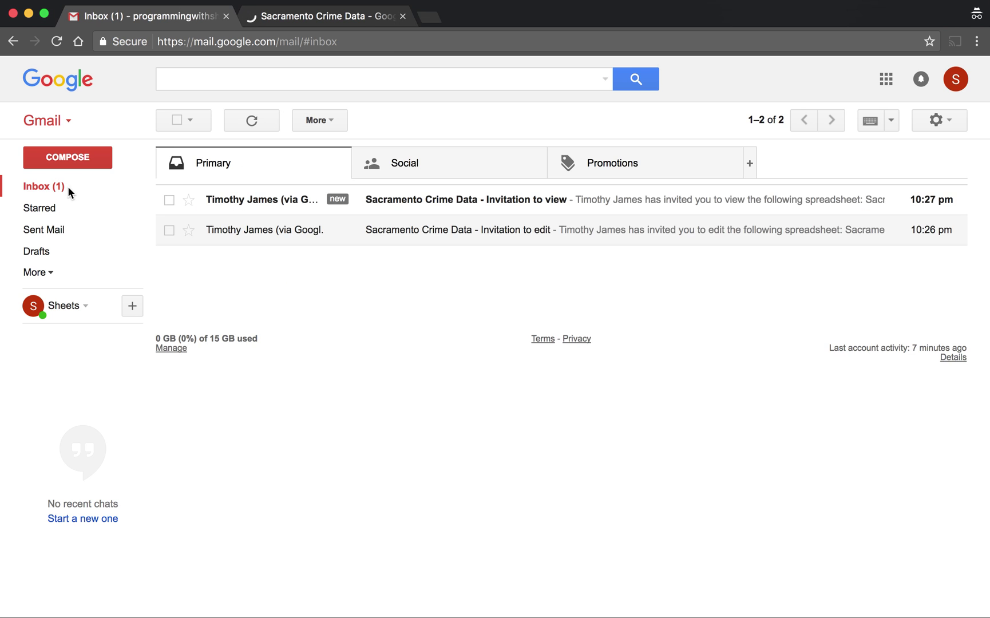
left_click(497, 204)
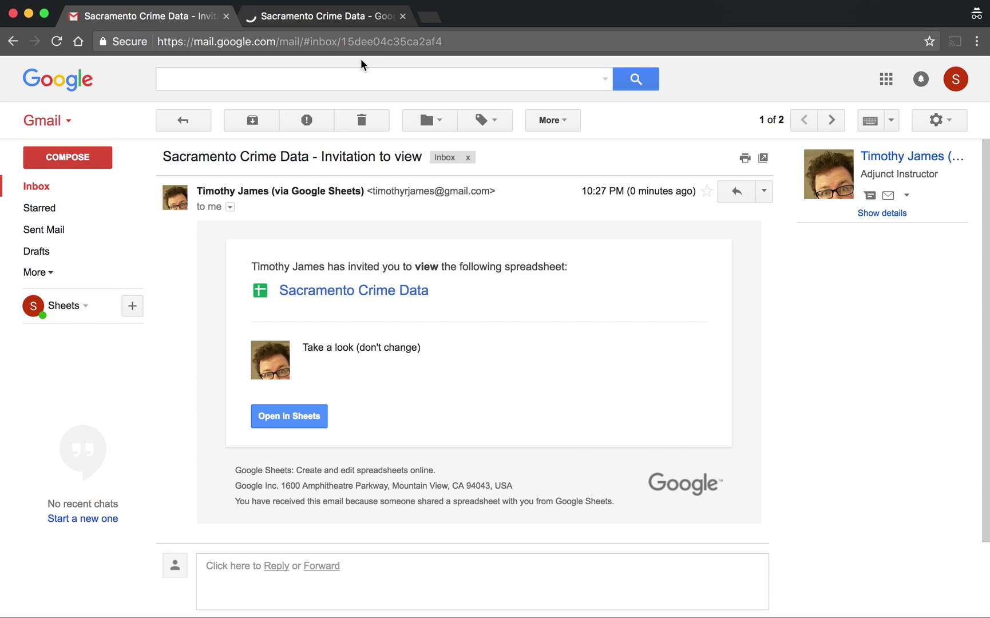
left_click(330, 16)
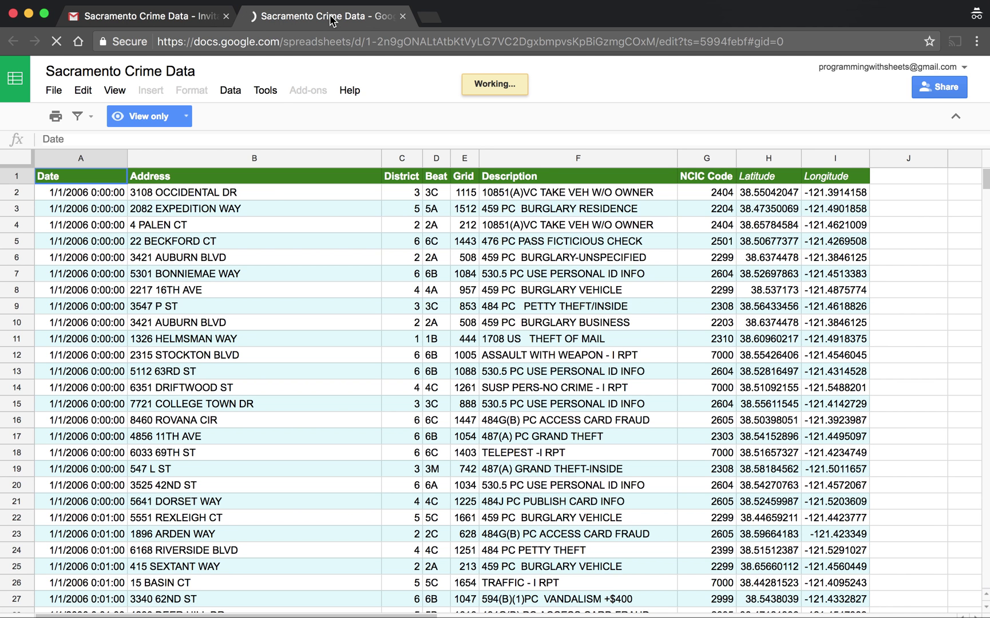
Step: Use File > Make a copy, replacing 'Copy of' so the name reads 'Sacramento Crime Data - my copy'
left_click(387, 214)
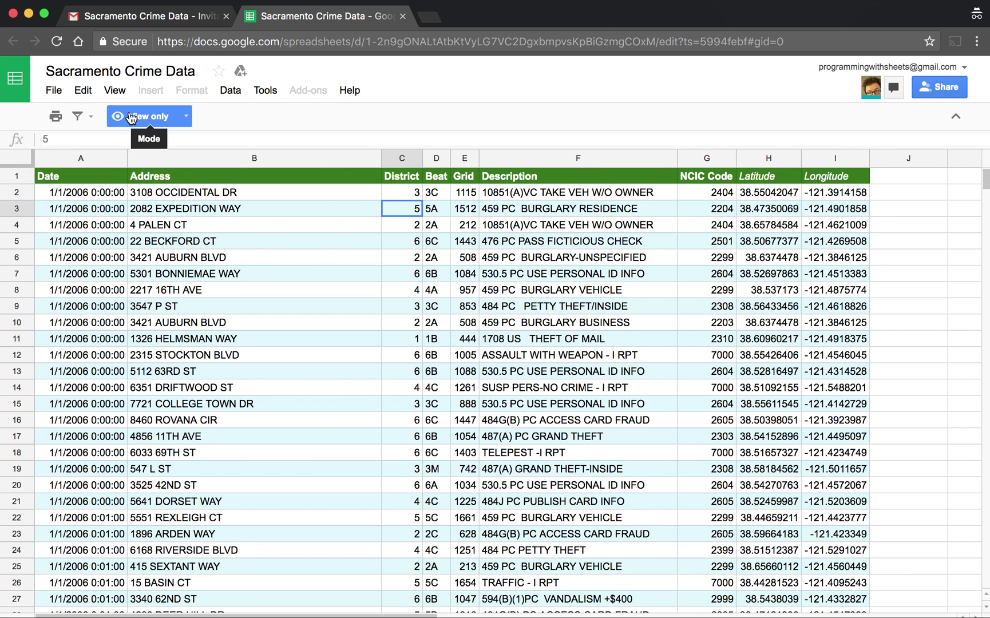
left_click(50, 98)
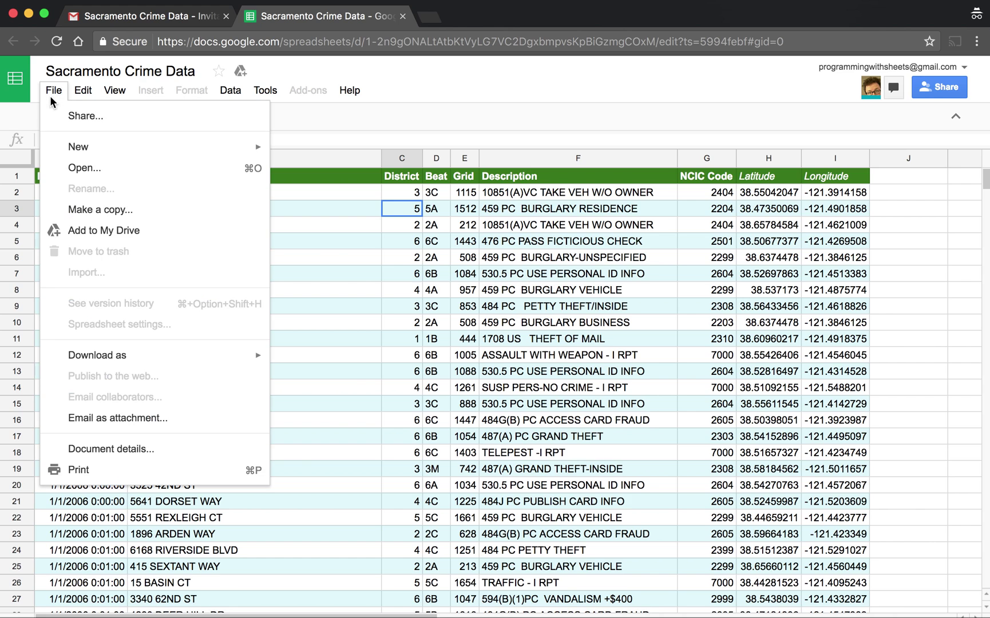
left_click(119, 213)
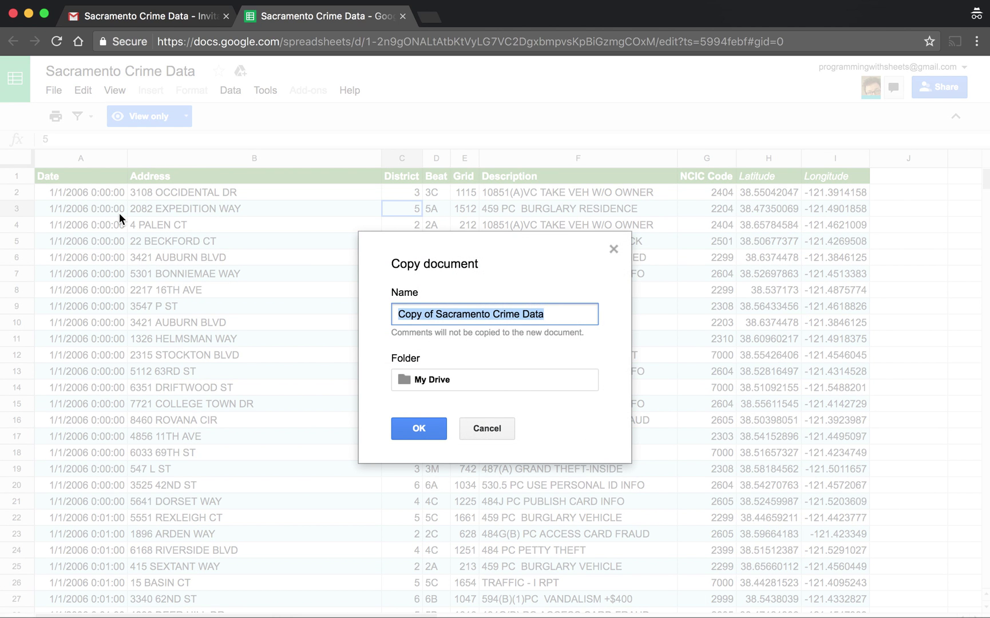
key("Right")
key("alt+Left")
key("alt+Left")
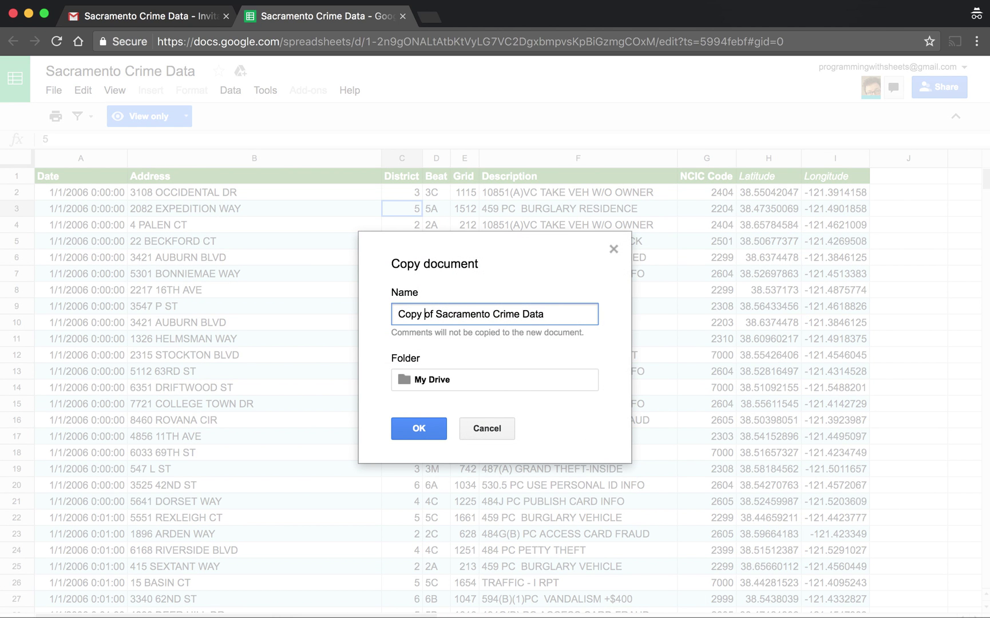
key("alt+Right")
key("shift+alt+Left")
key("shift+alt+Left")
key("BackSpace")
key("Delete")
key("super+Right")
type("- ")
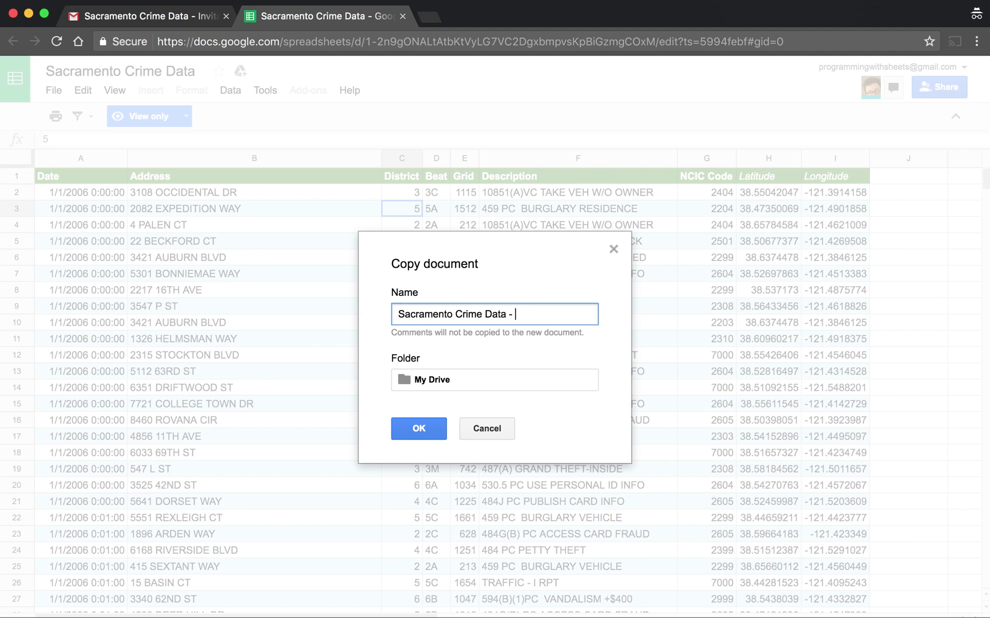
type("my copy")
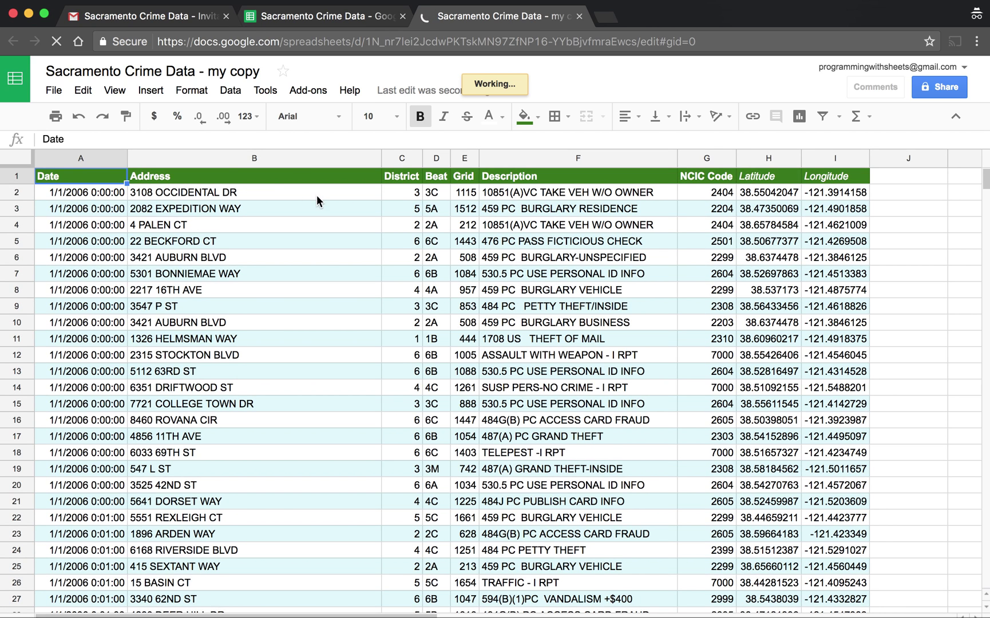
Step: Fill the header row A1:I1 with blue
left_click(837, 179, "shift")
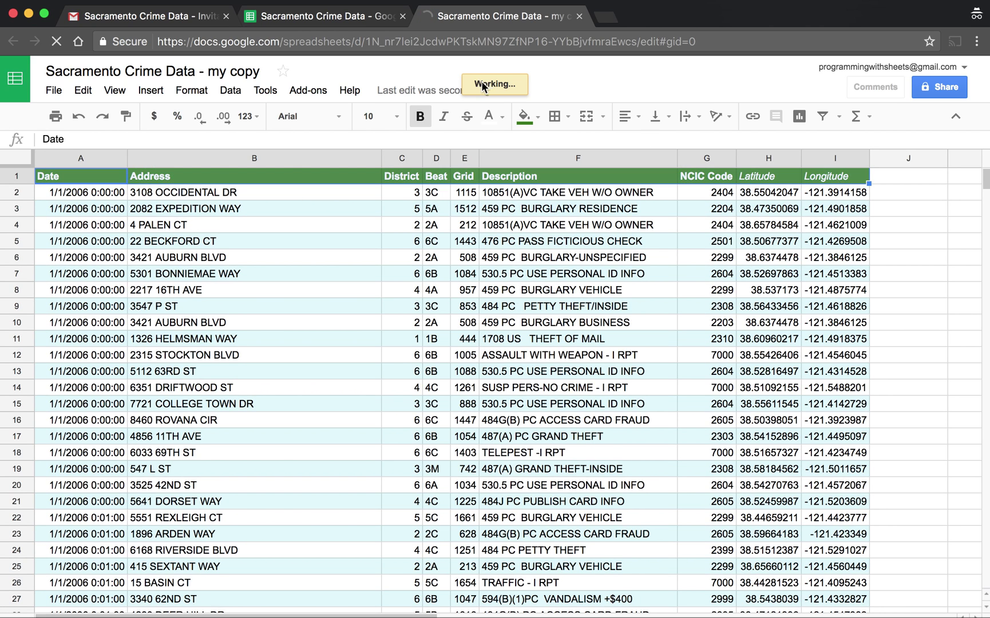
left_click(525, 116)
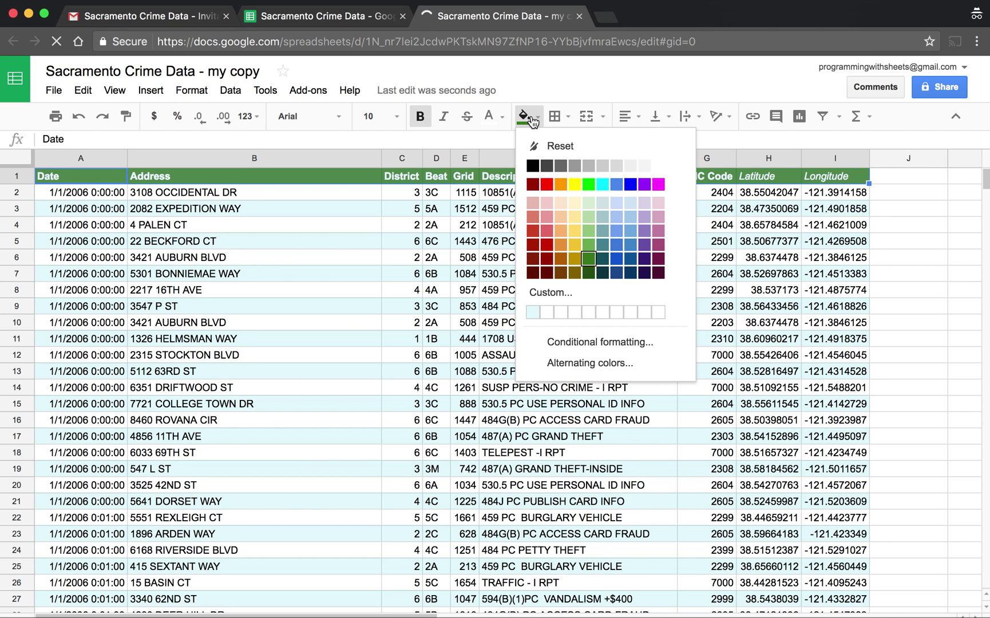
left_click(616, 263)
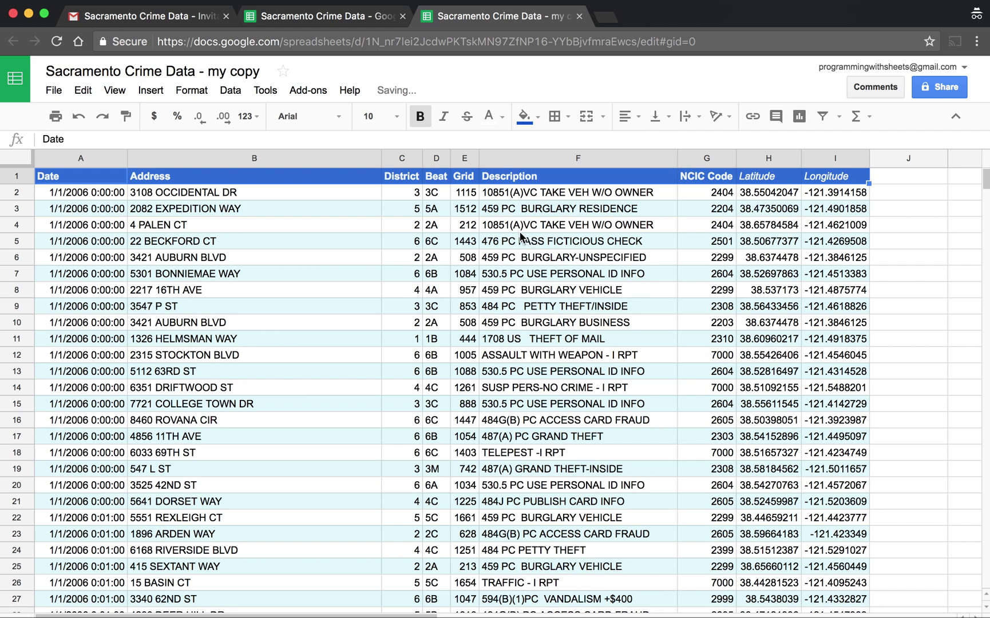
left_click(434, 227)
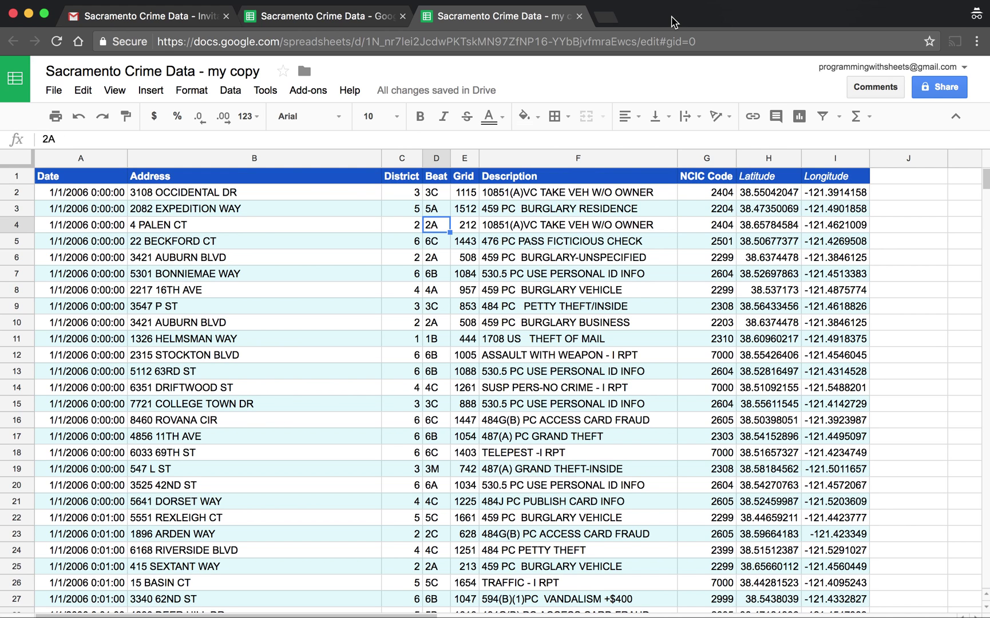
Step: Move the copy's window aside and bring up the view-only original spreadsheet
left_click_drag(671, 19, 653, 11)
left_click(537, 340)
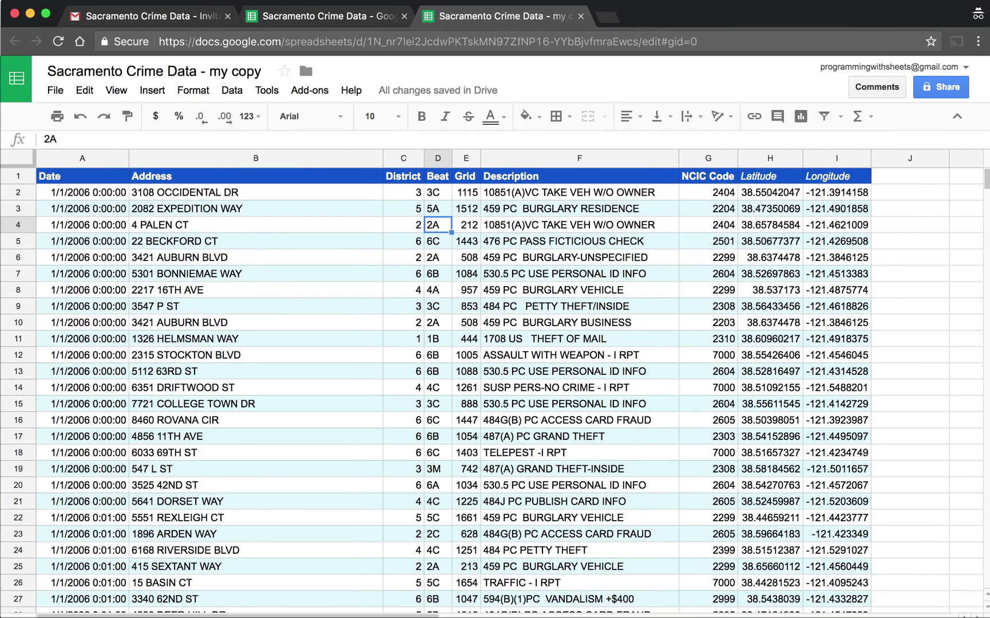
left_click(363, 15)
Step: Dismiss the leftover dialog and compare the blue-header copy with the green-header original, ending on the original
key("Escape")
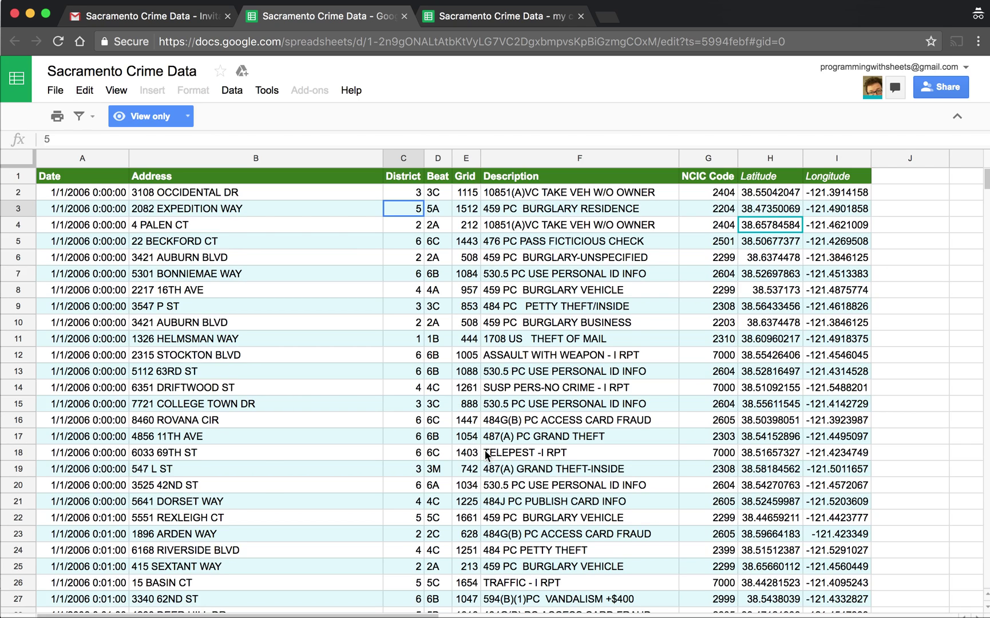
left_click(483, 20)
left_click(374, 20)
left_click(462, 22)
left_click(334, 26)
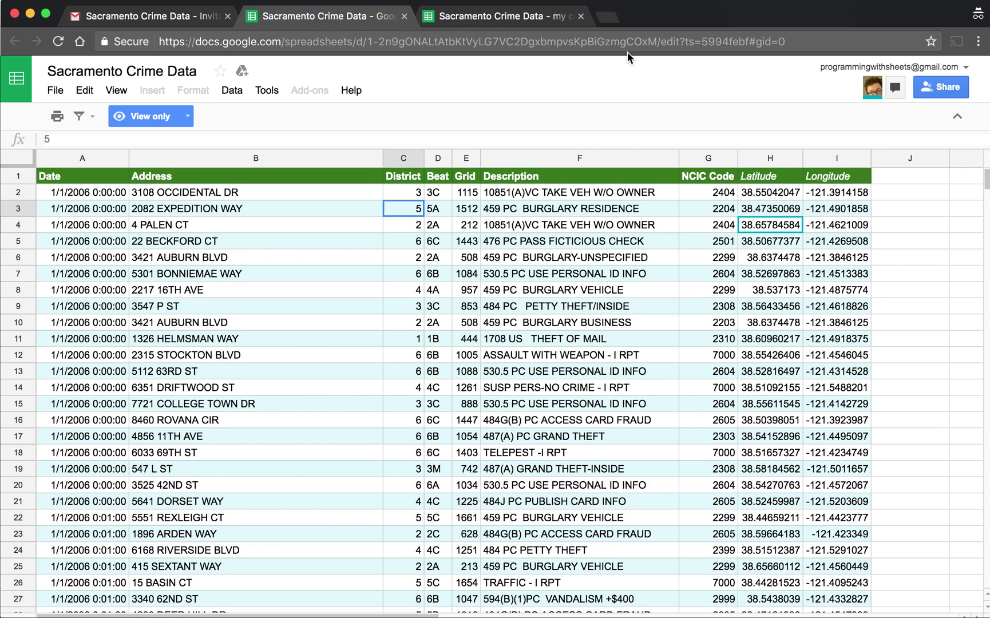